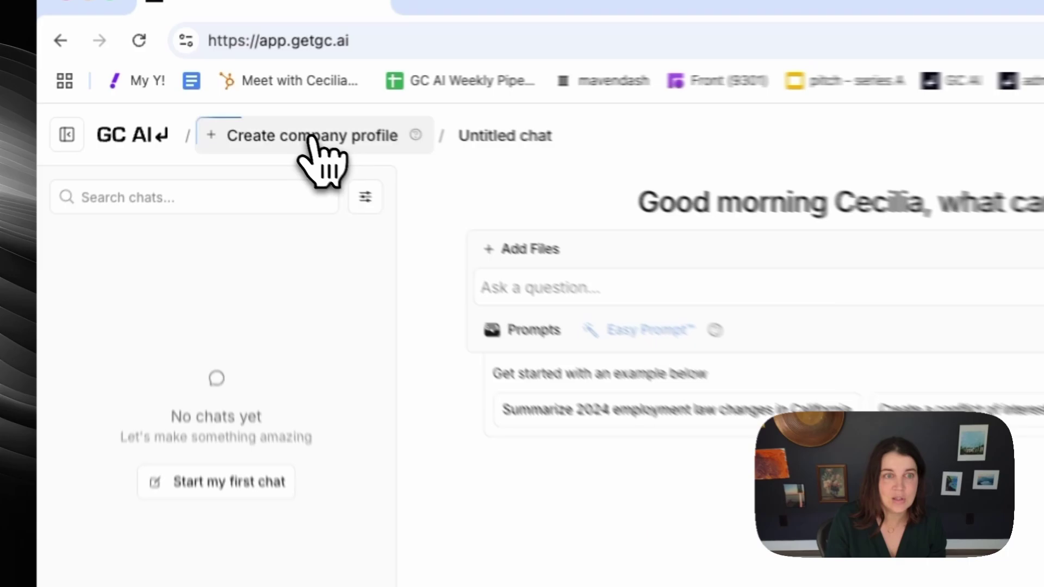
click(250, 112)
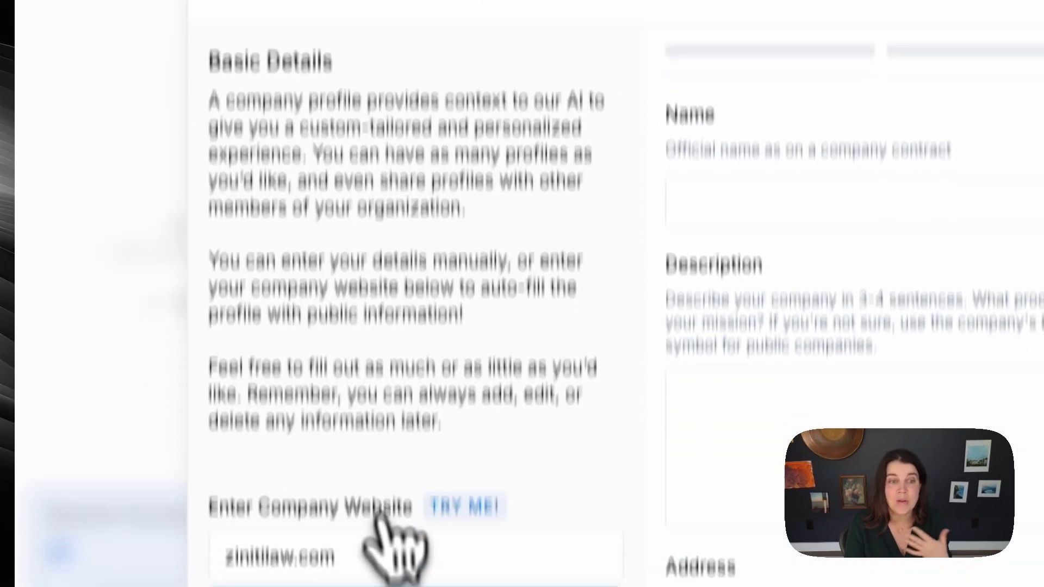
drag(345, 556, 152, 410)
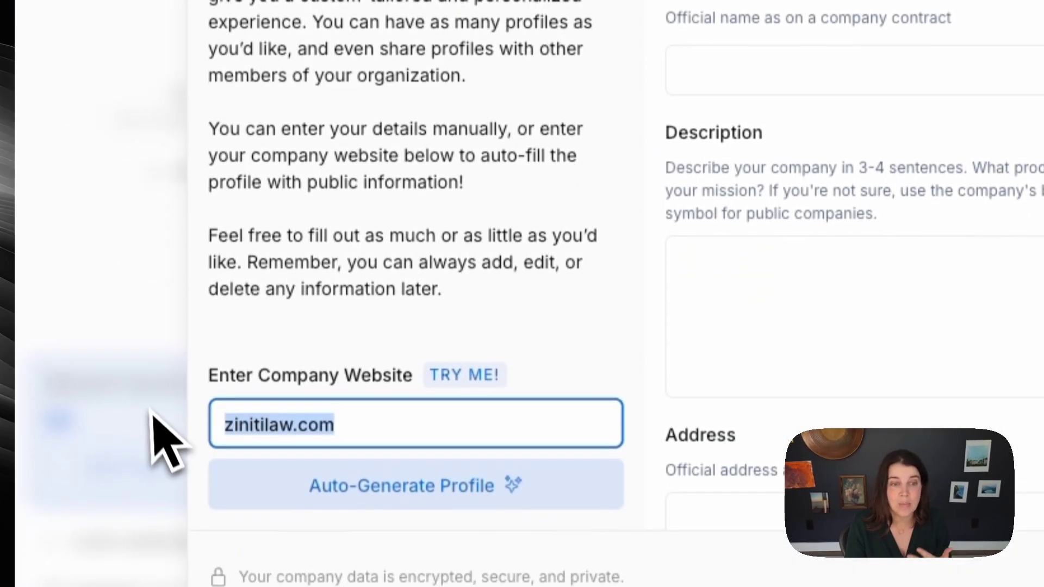
key(BackSpace)
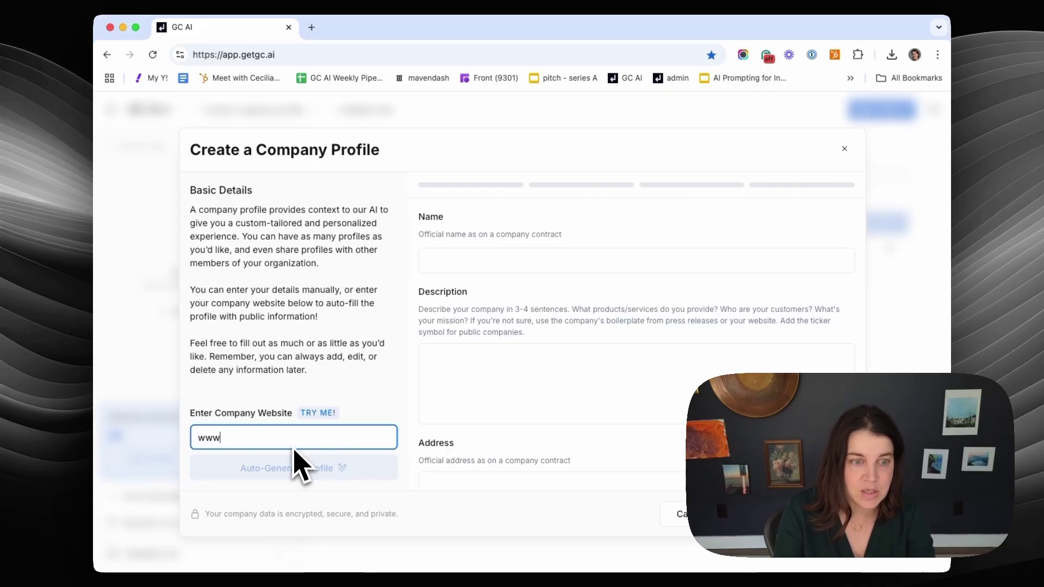
text(hubspot.com)
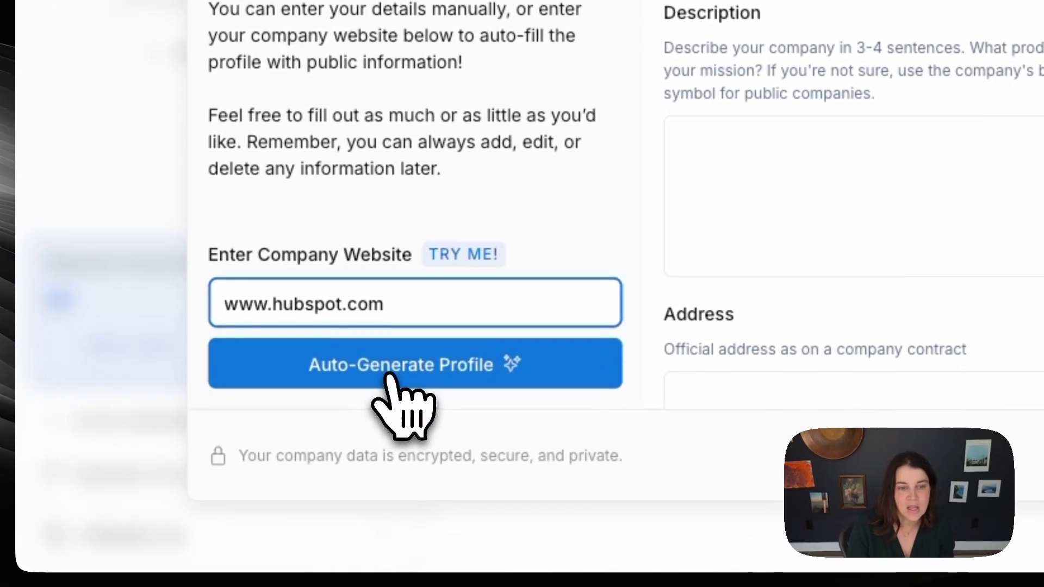
click(281, 471)
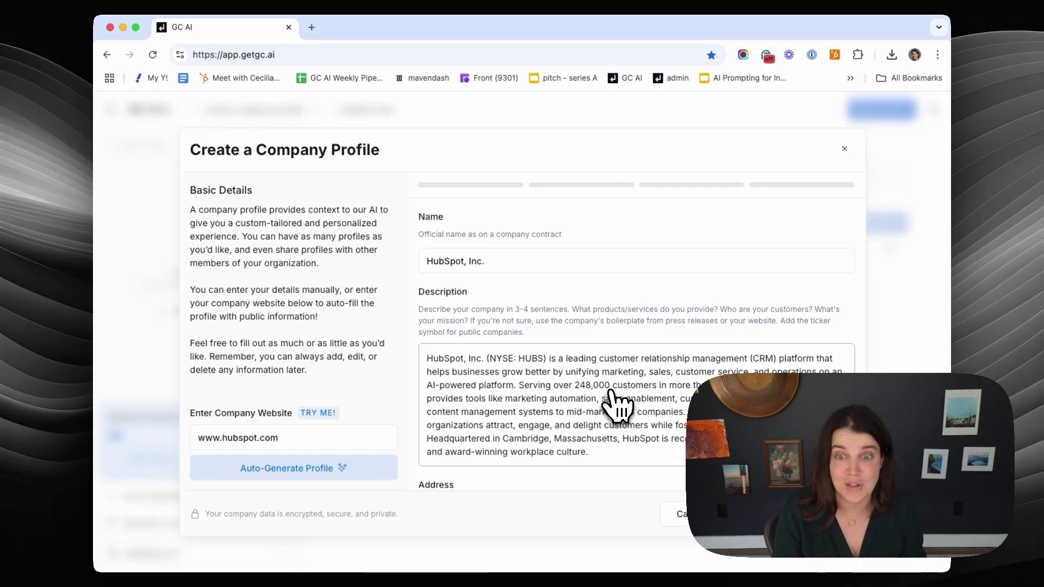
Review the generated company description and address, and continue to the scope and size details
scroll(617, 405, down, 3)
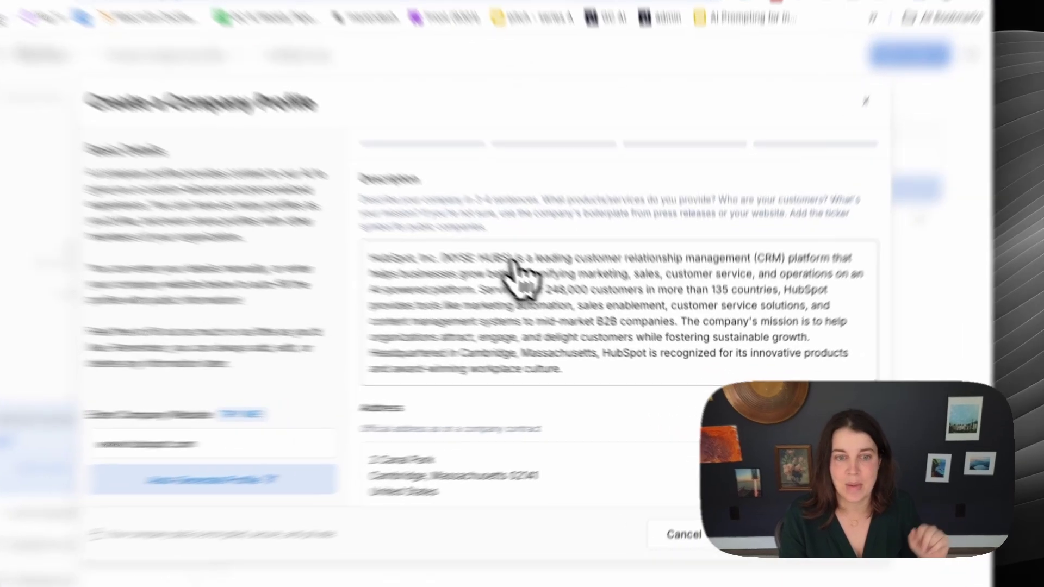
scroll(546, 283, down, 1)
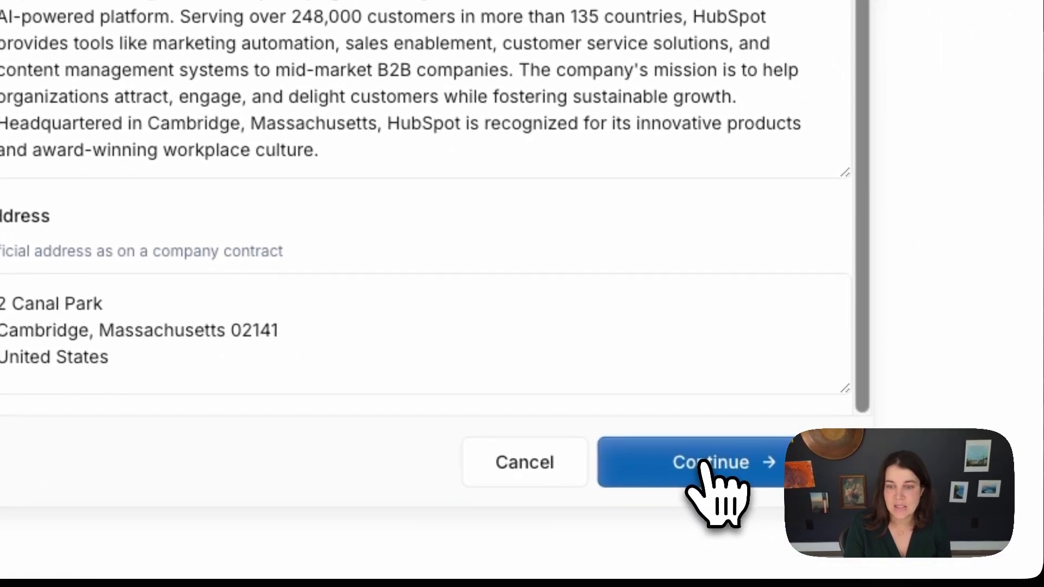
click(742, 522)
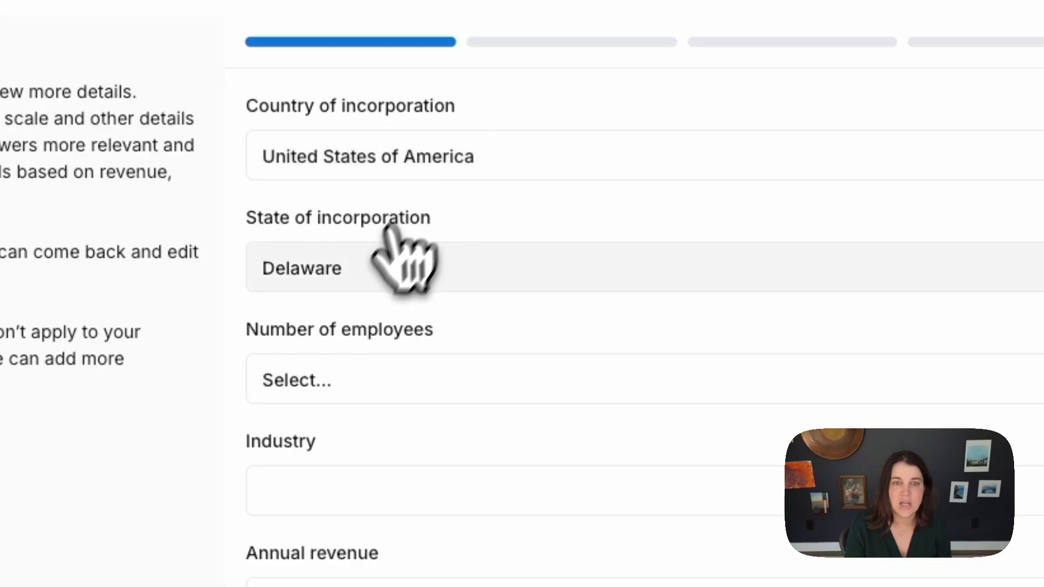
Set the number of employees to >5000 and the industry to "SaaS, software, CRM"
click(345, 388)
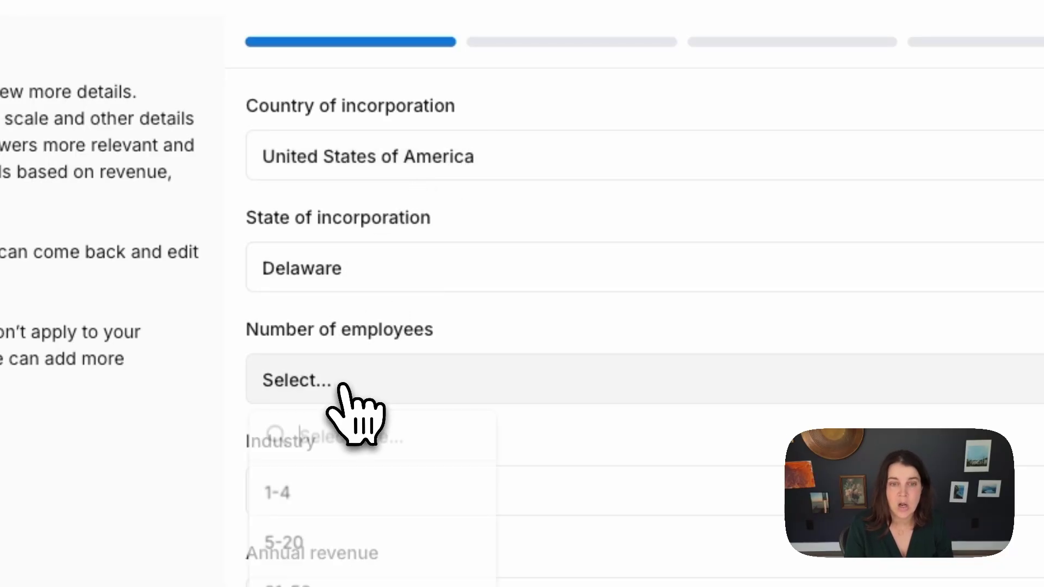
scroll(356, 566, down, 2)
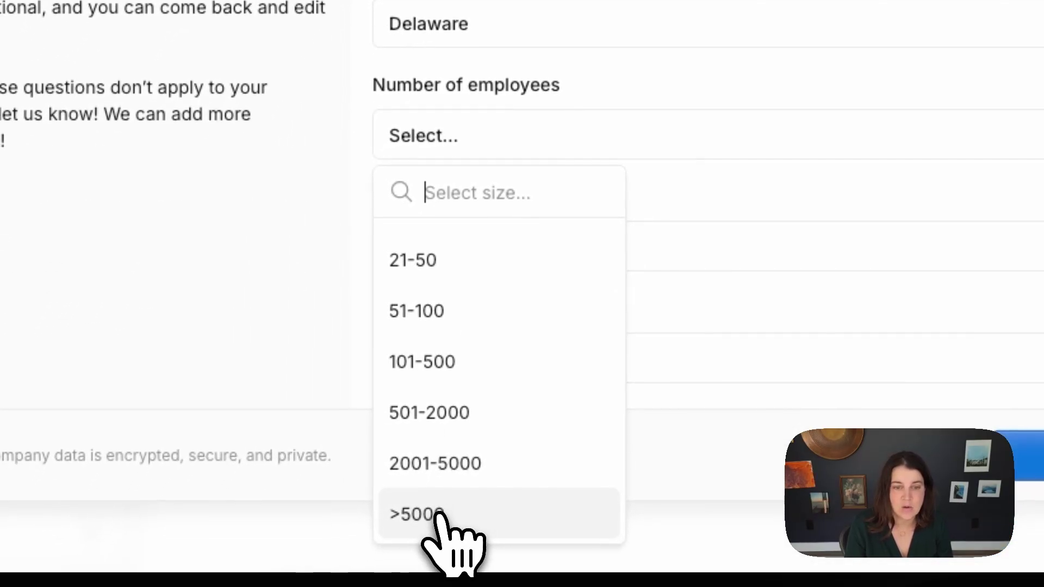
click(440, 532)
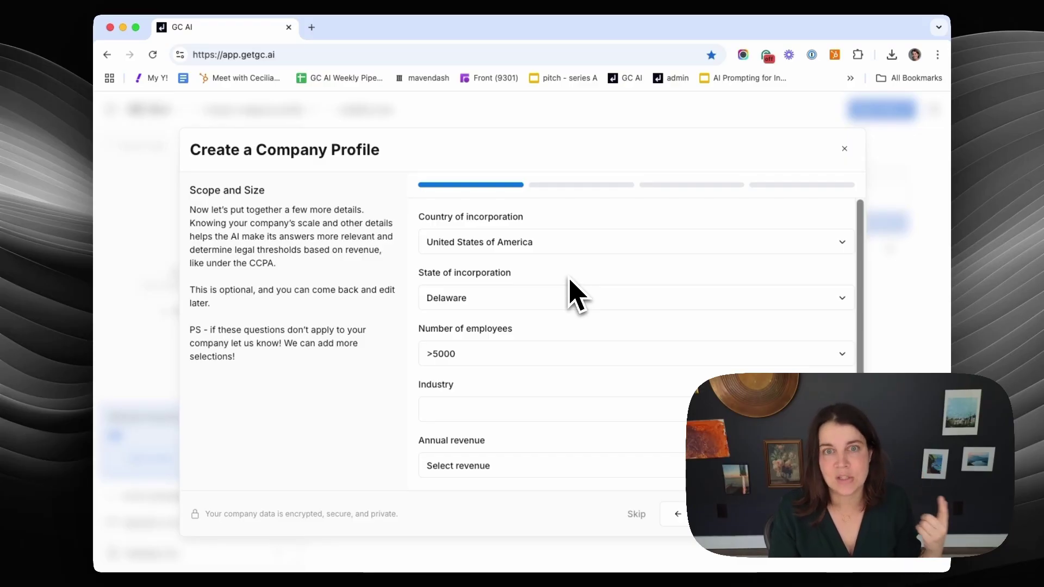
click(469, 409)
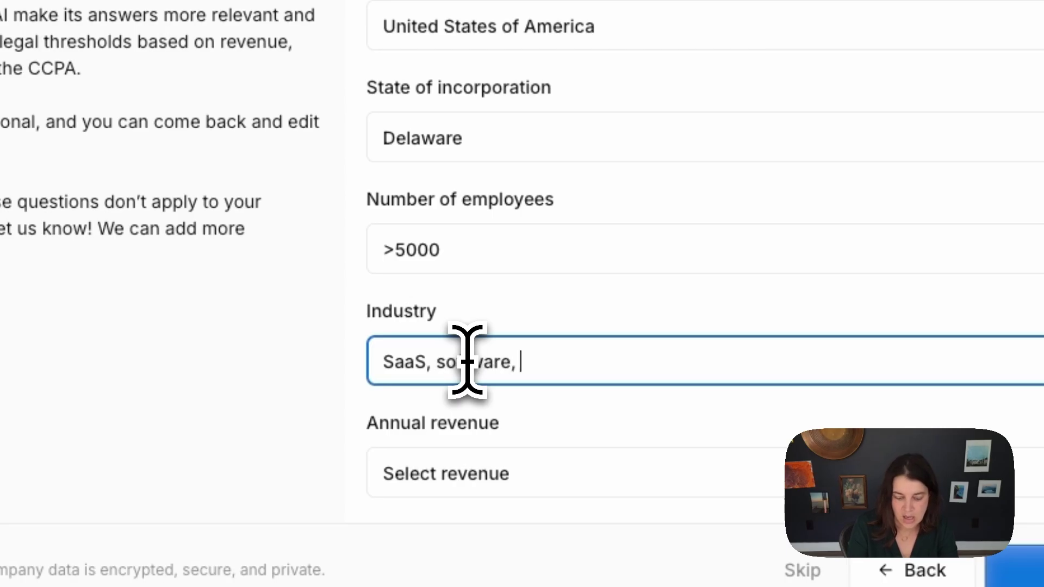
Set the company's annual revenue to >$1B
scroll(559, 269, down, 3)
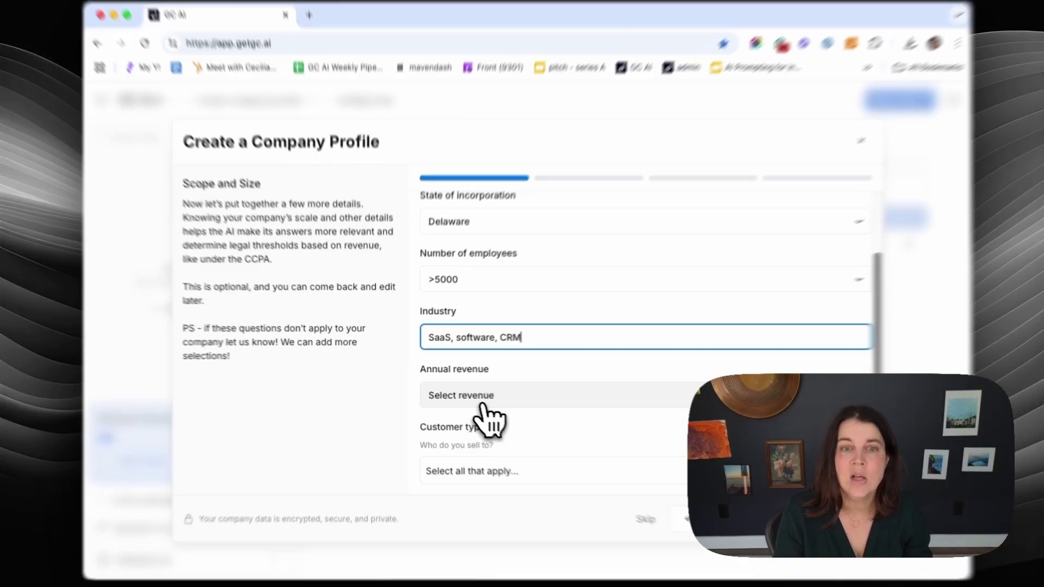
click(483, 407)
scroll(501, 342, down, 3)
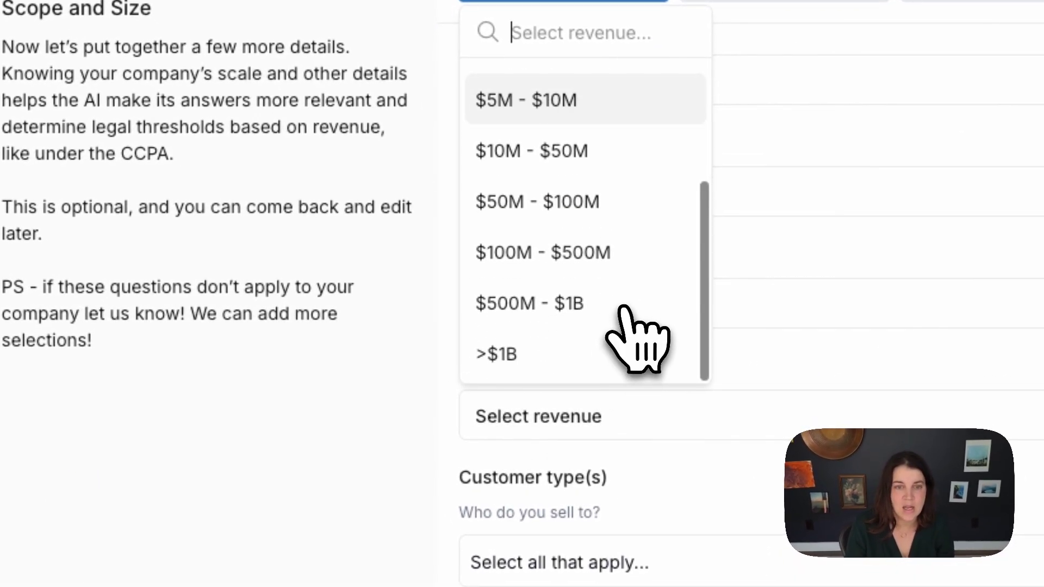
click(541, 343)
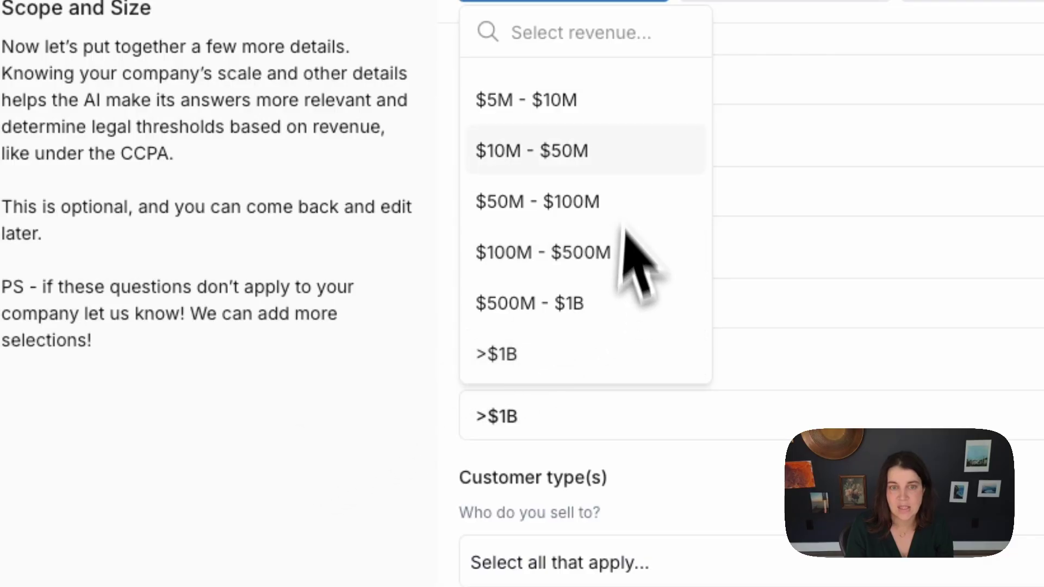
click(511, 354)
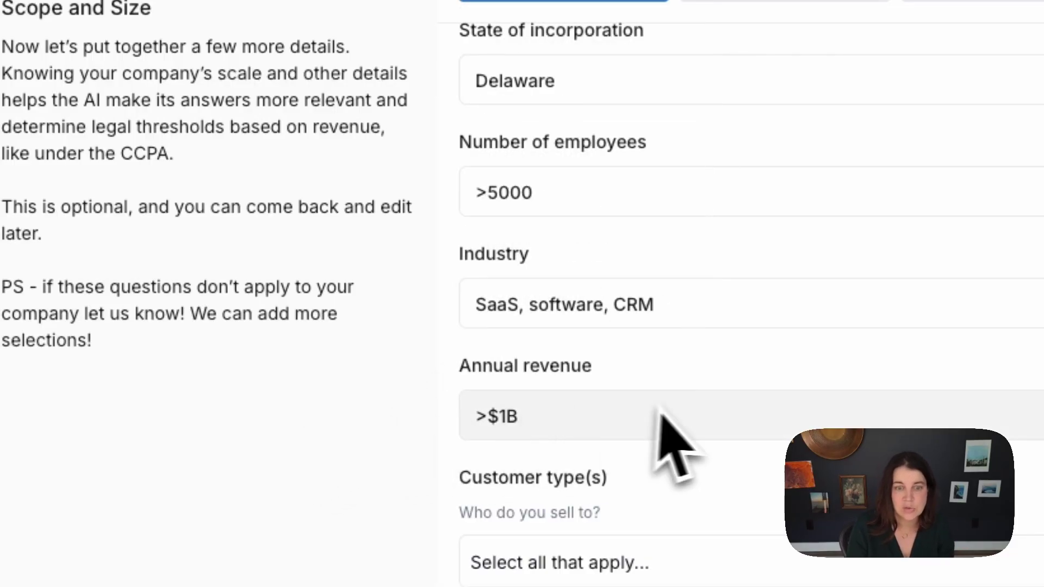
Select small businesses, mid-market enterprises and large enterprises as customer types, and continue to the sector and legal details
click(663, 582)
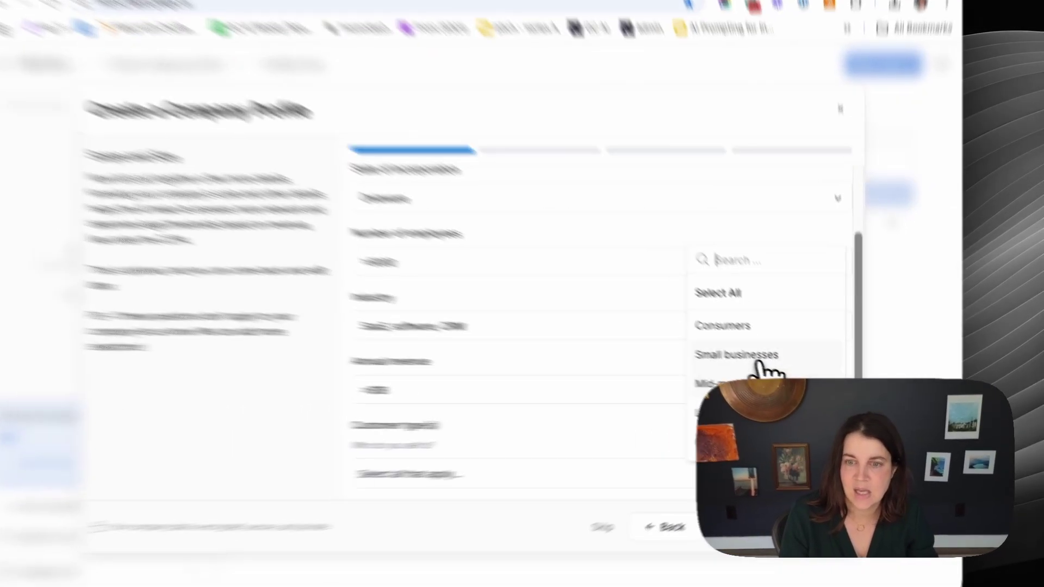
click(773, 365)
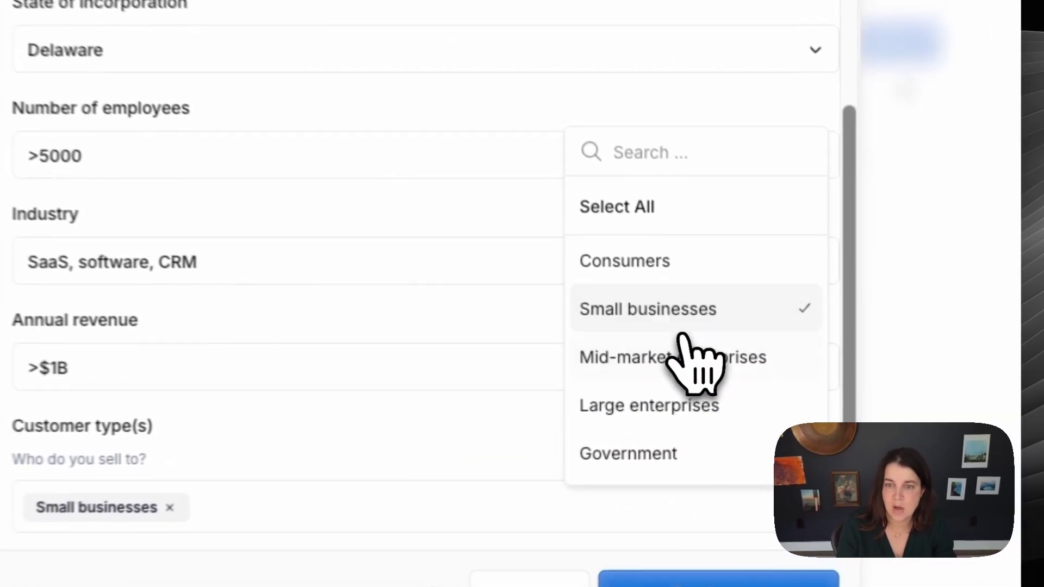
click(686, 360)
click(690, 456)
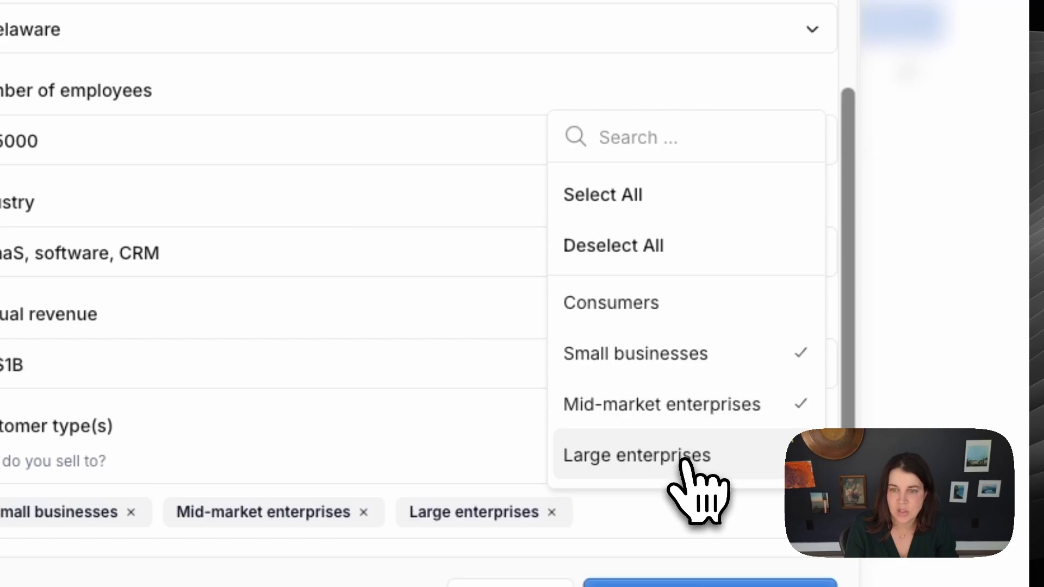
click(708, 458)
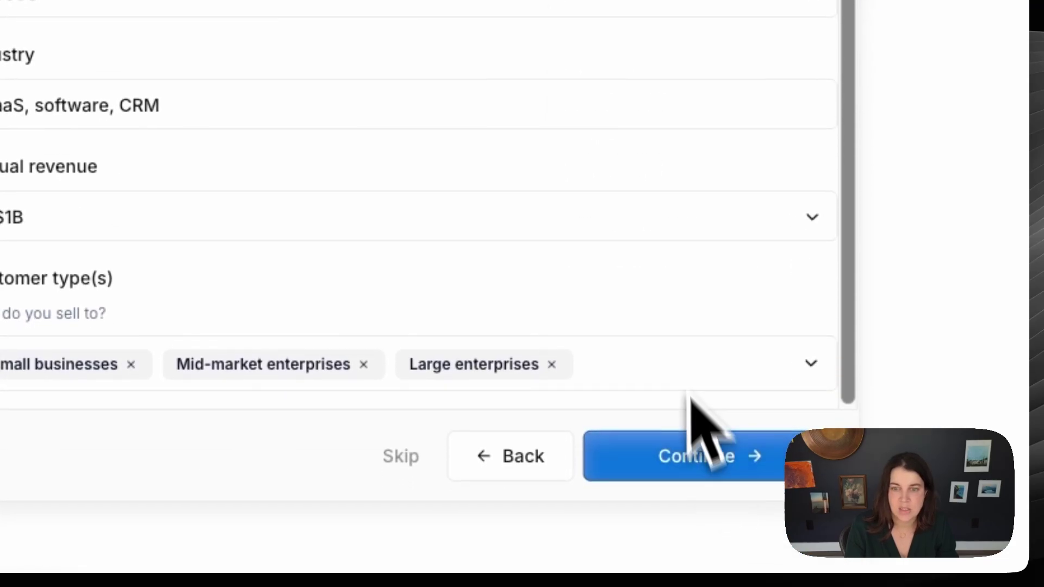
click(696, 460)
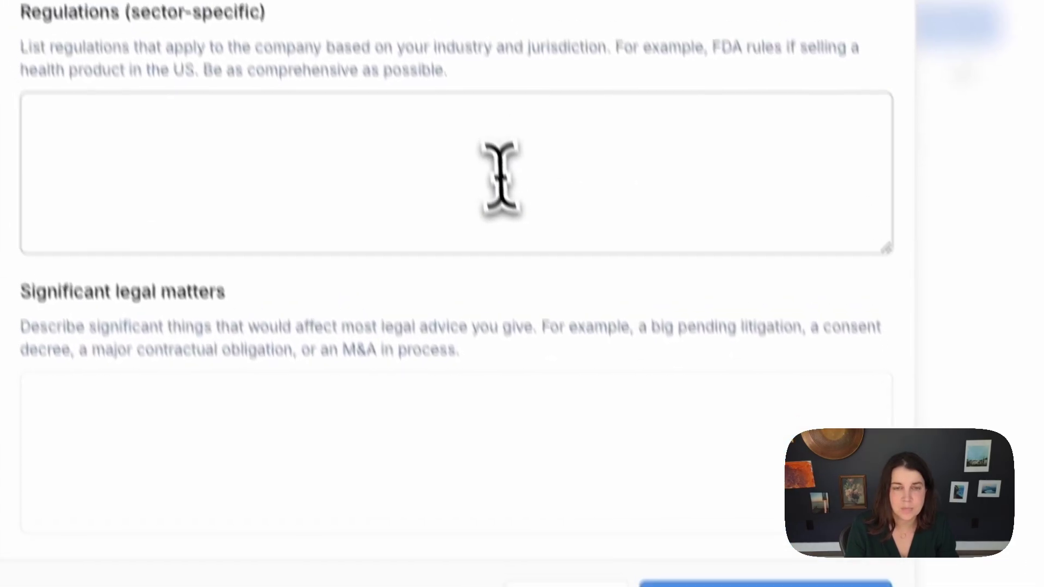
List the sector regulations as "CAN-SPAM, CCPA and other state equivalents, GDPR", leave significant legal matters empty, and continue
click(501, 180)
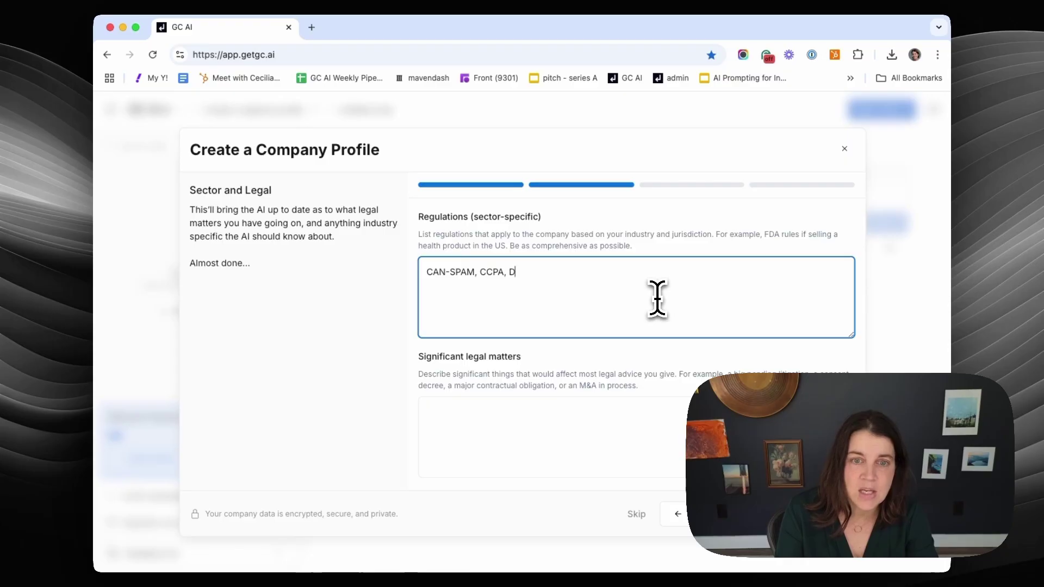
text(DPR)
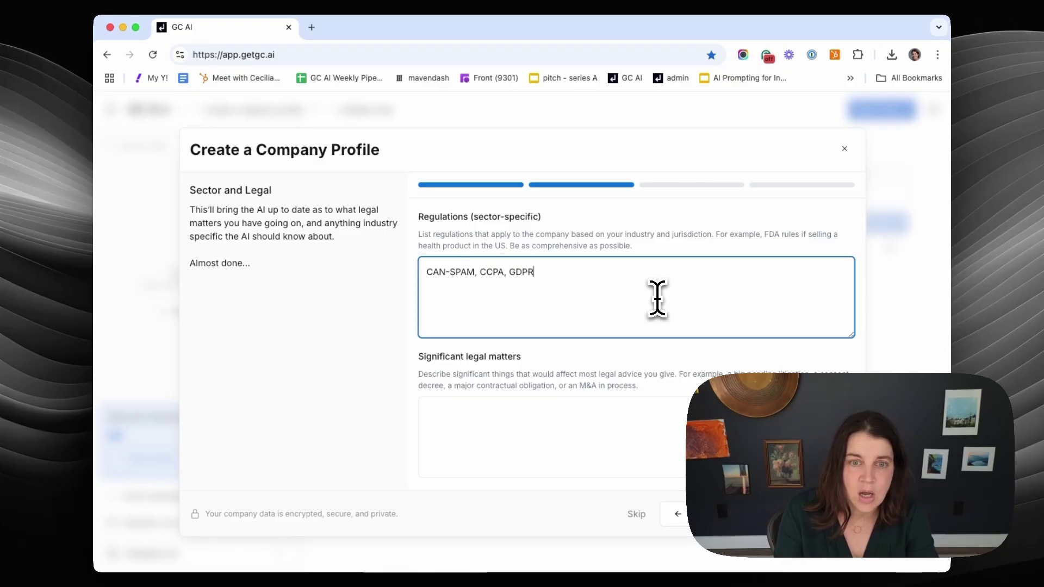
text(, d other )
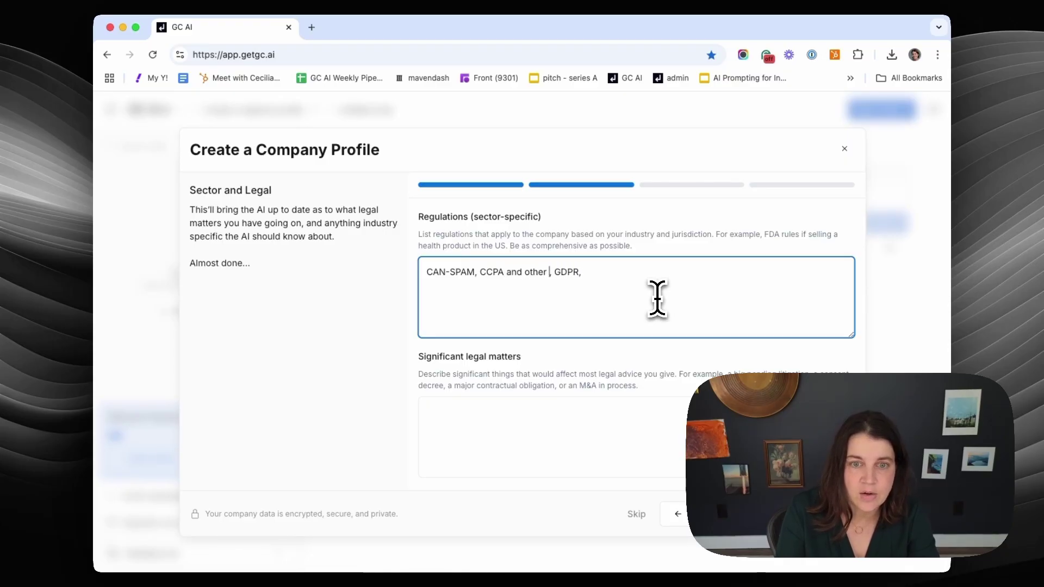
text(state equivalents)
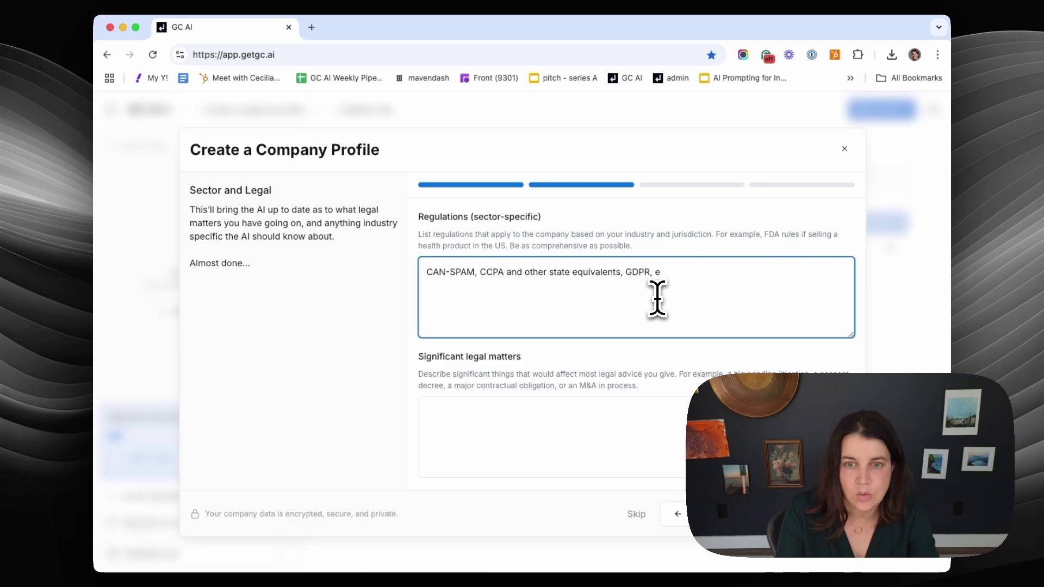
click(629, 408)
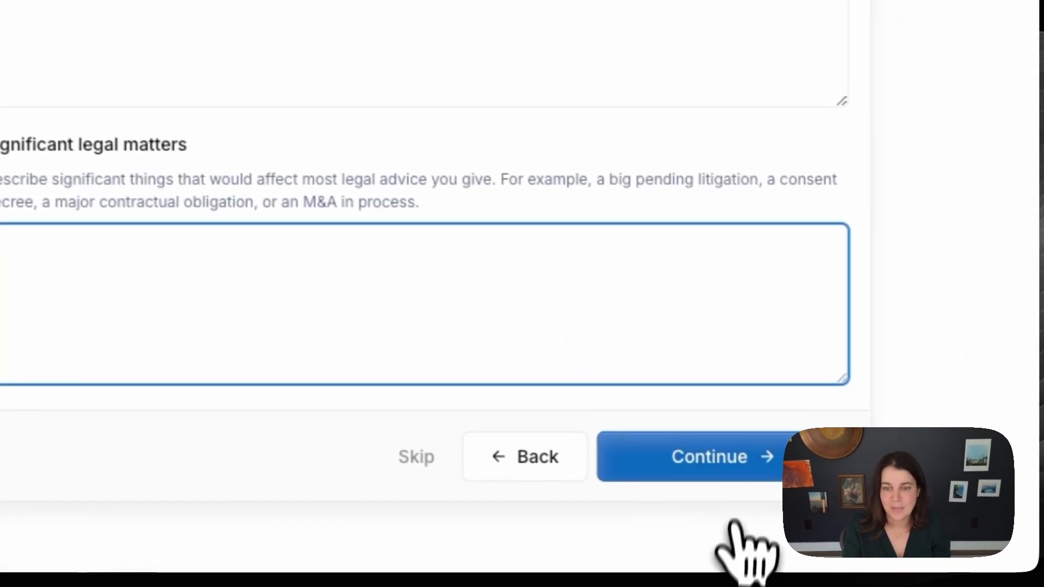
click(797, 522)
Enter the risk tolerance "We are a leader and we process a lot of customer data, so we are very buttoned up about privacy"
click(408, 276)
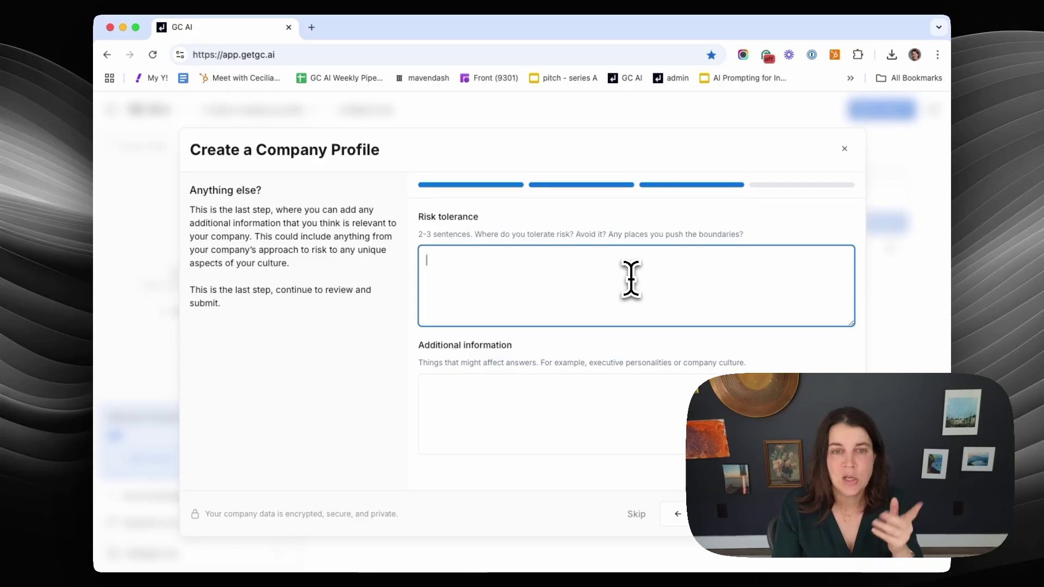
text(We are )
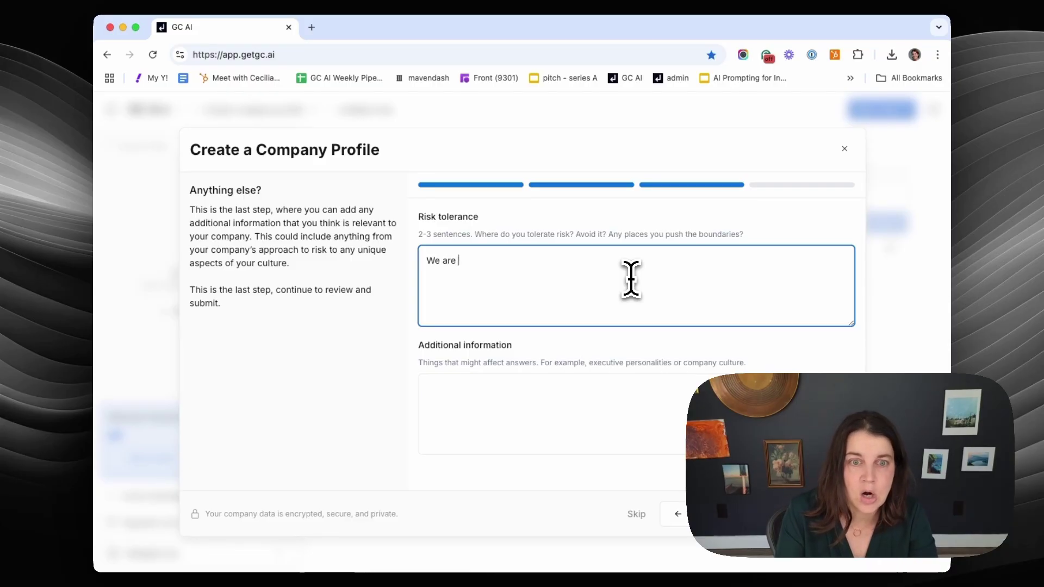
text(a leader and we proc)
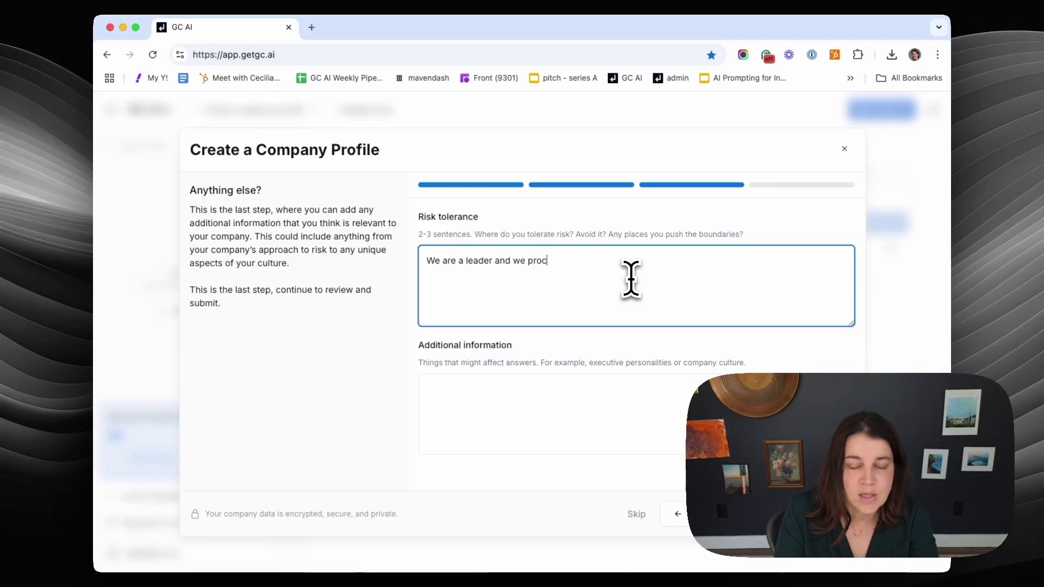
text(ess a lot of custom)
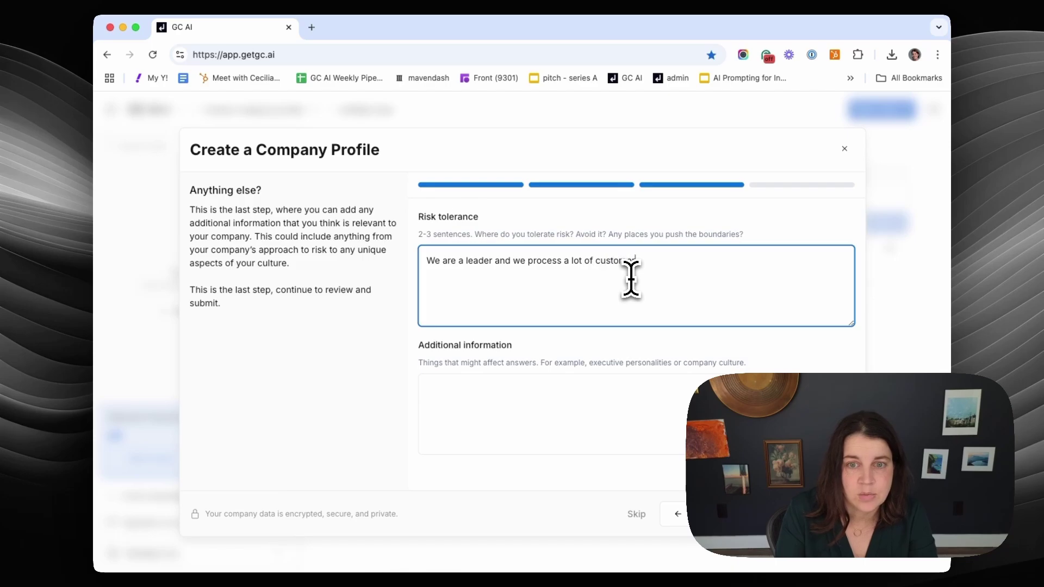
text(er data, so we are very )
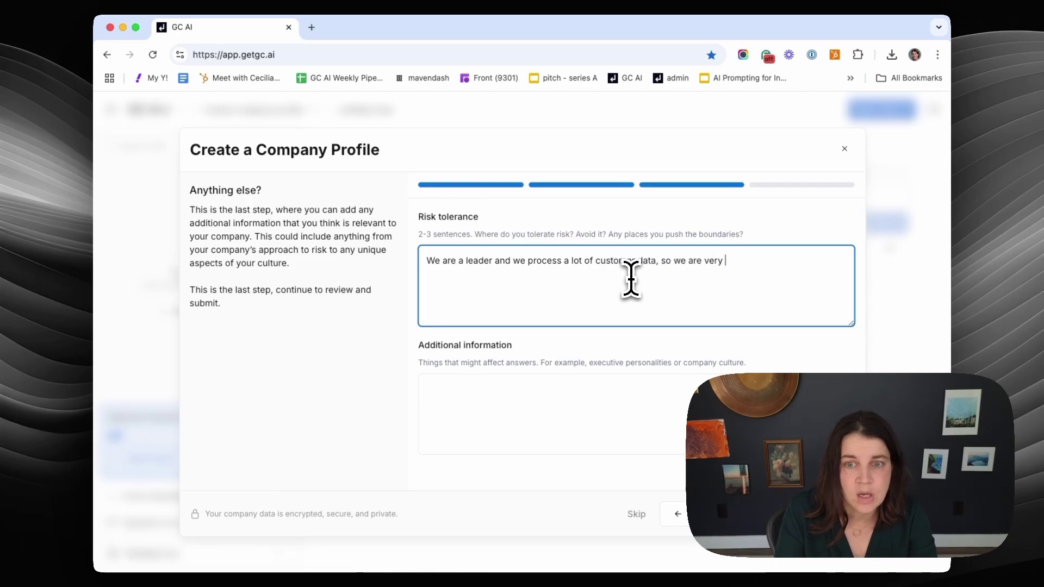
text(buttoned up about privacy)
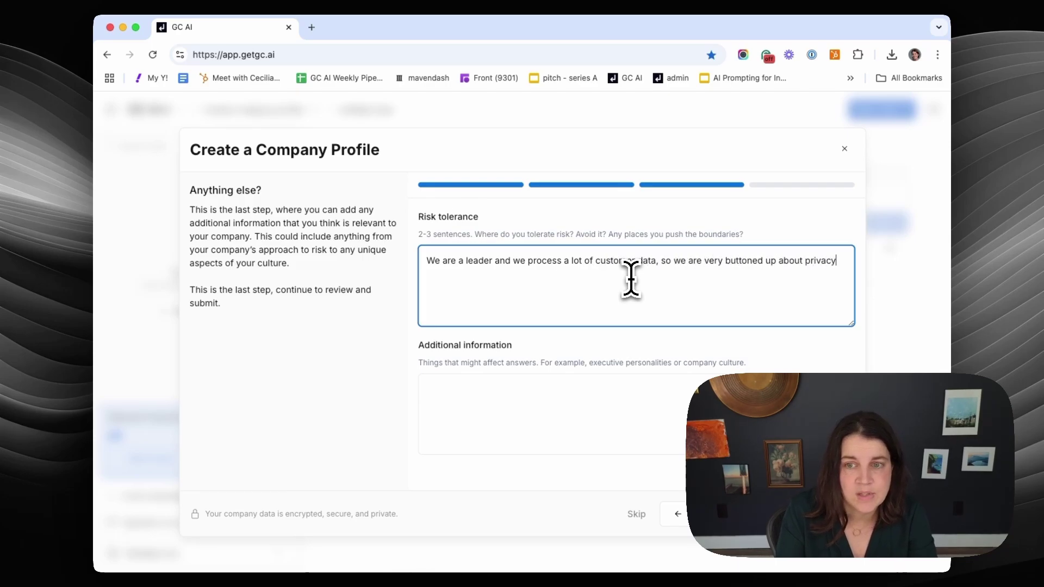
Add a second risk tolerance sentence: "We operate globally, and customer trust is paramount."
text(. We operate gl)
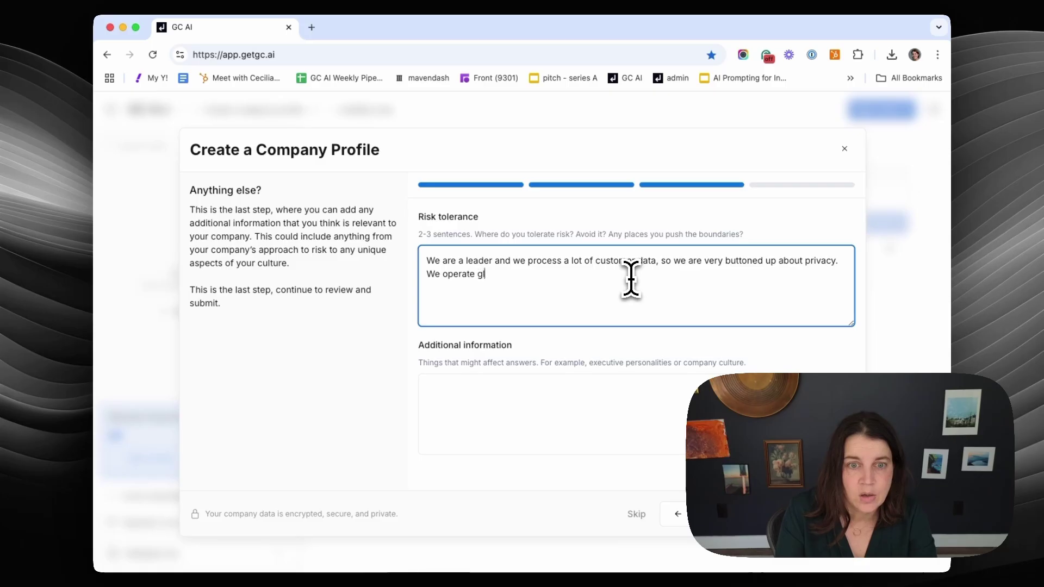
text(obally, and customer trust is paramoun)
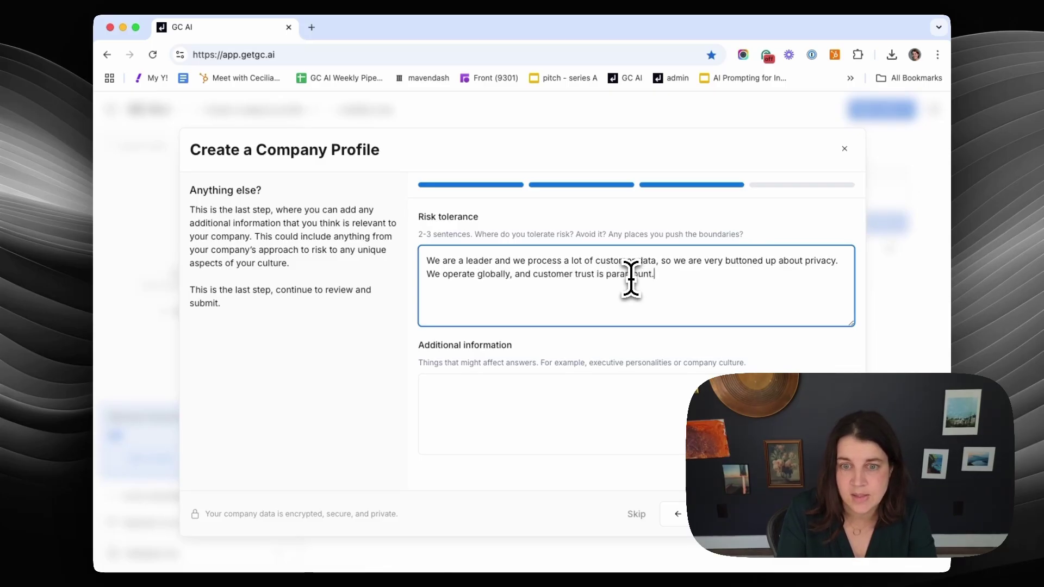
text(t.)
Leave the additional information empty and create the company profile with read-only access for teammates
click(625, 409)
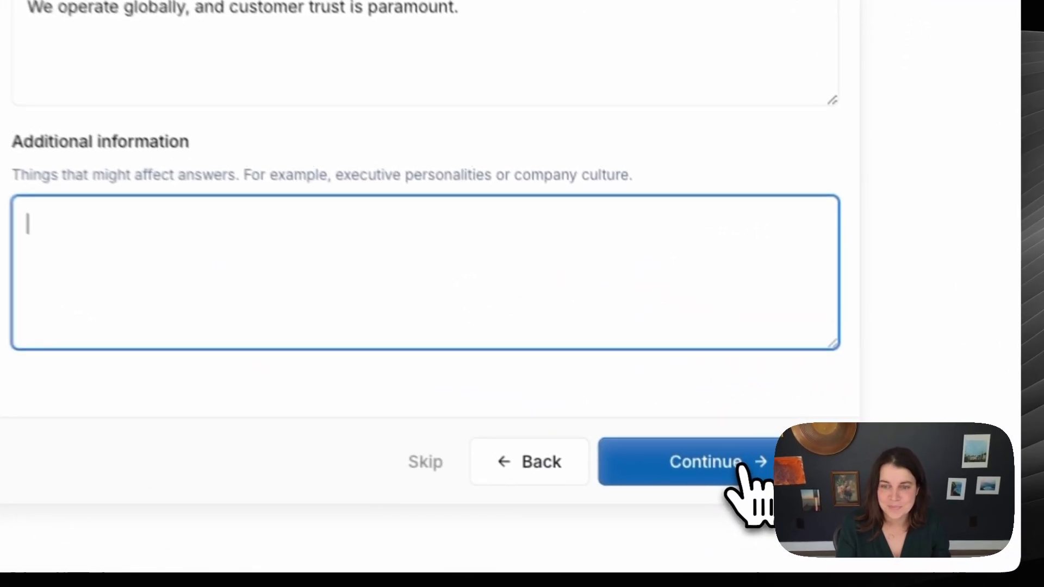
click(806, 519)
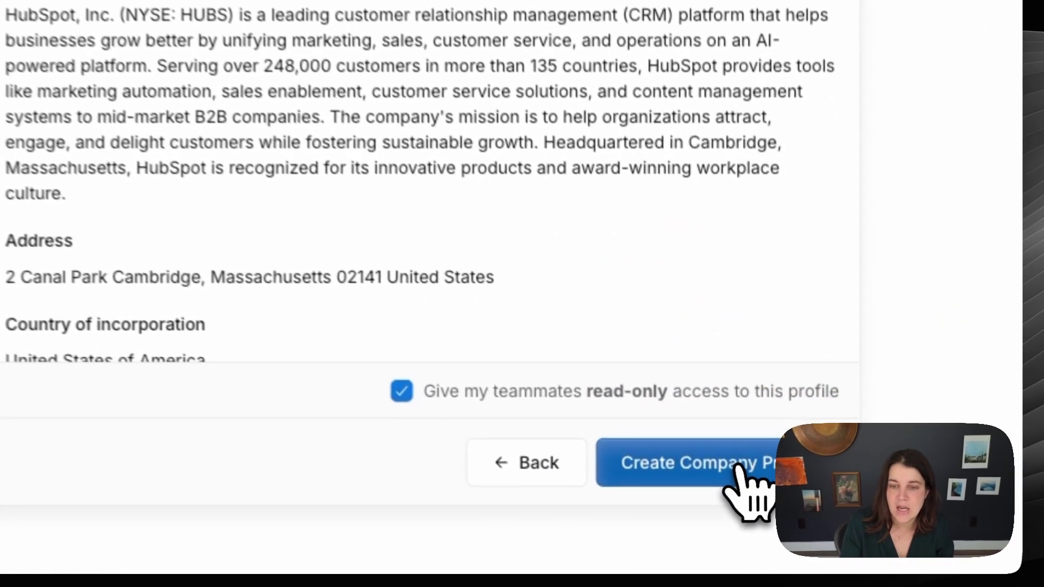
click(804, 516)
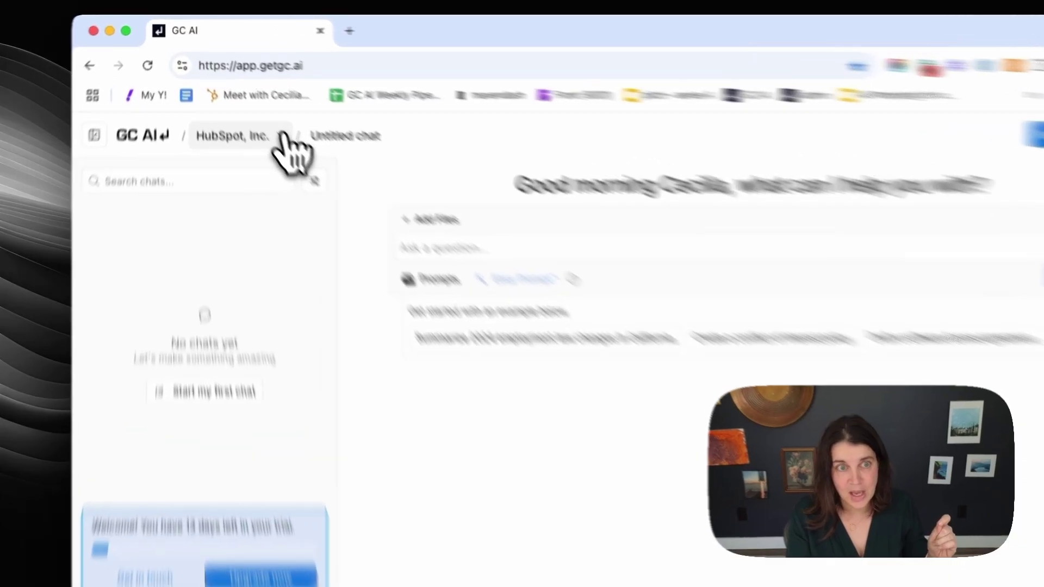
click(268, 116)
click(524, 249)
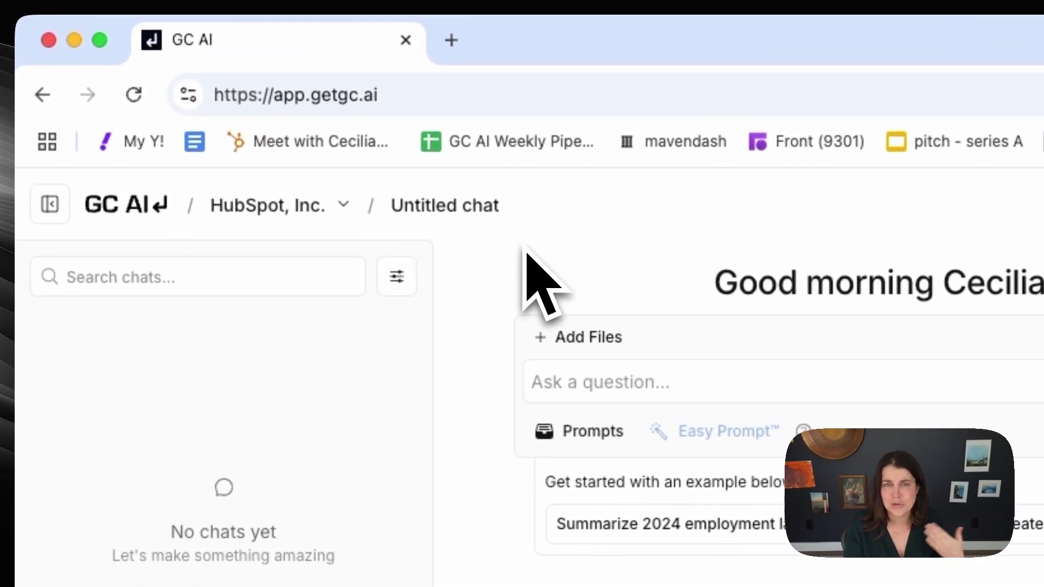